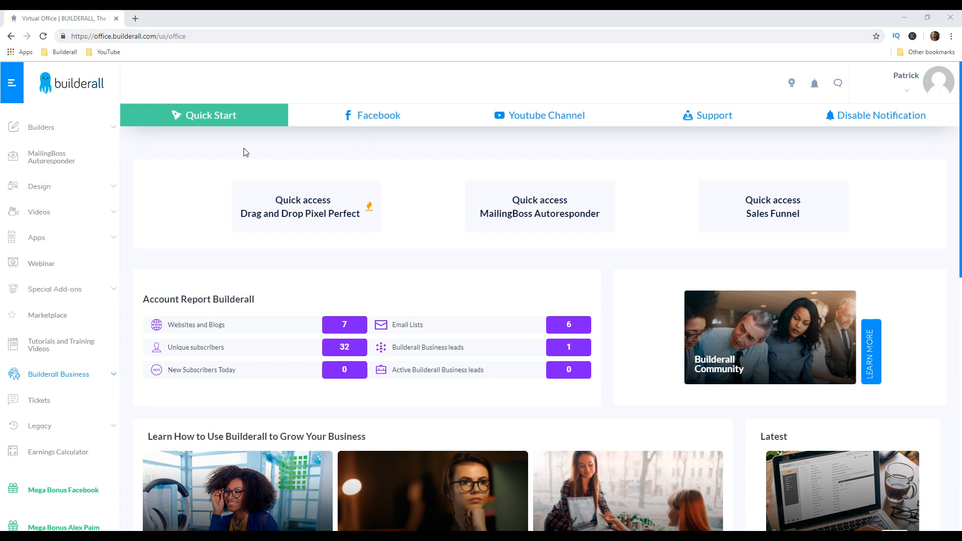
Go to the MailingBoss autoresponder and start creating a new email sequence campaign.
click(69, 160)
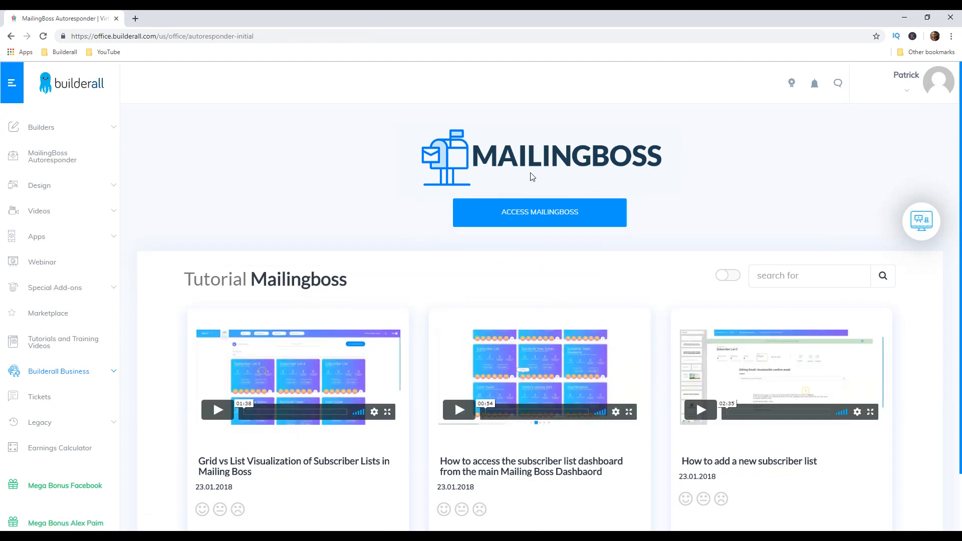
click(544, 224)
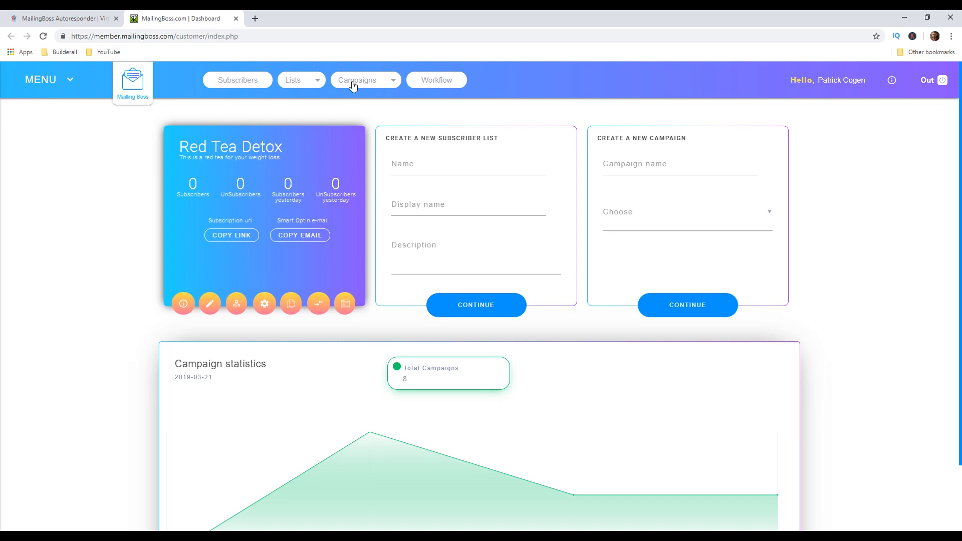
mouse_move(353, 84)
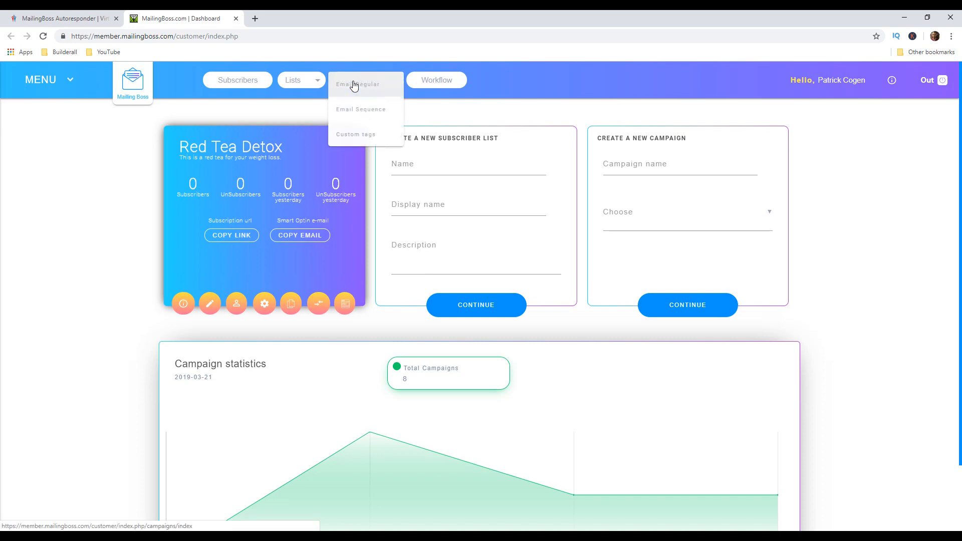
click(361, 115)
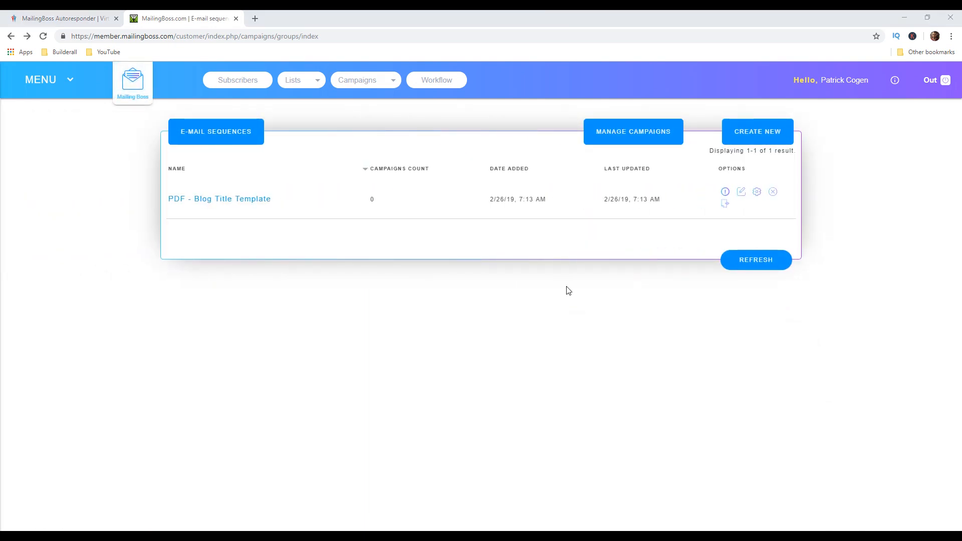
click(763, 135)
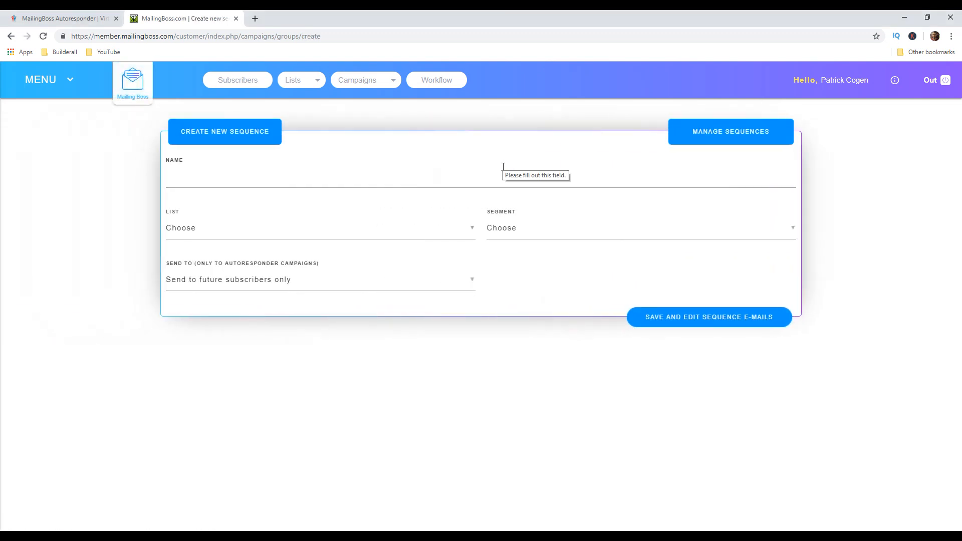
Create the sequence "Tutorial email sequence" for the Red Tea Detox list, sent to current and future subscribers, and save it.
click(216, 186)
text(Tutorial ema)
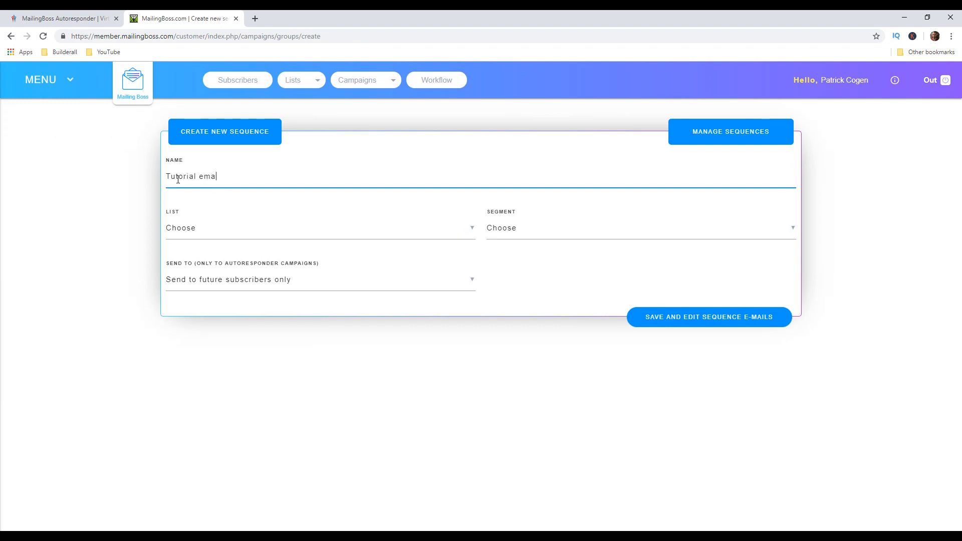
text(il sequence)
click(472, 230)
click(474, 233)
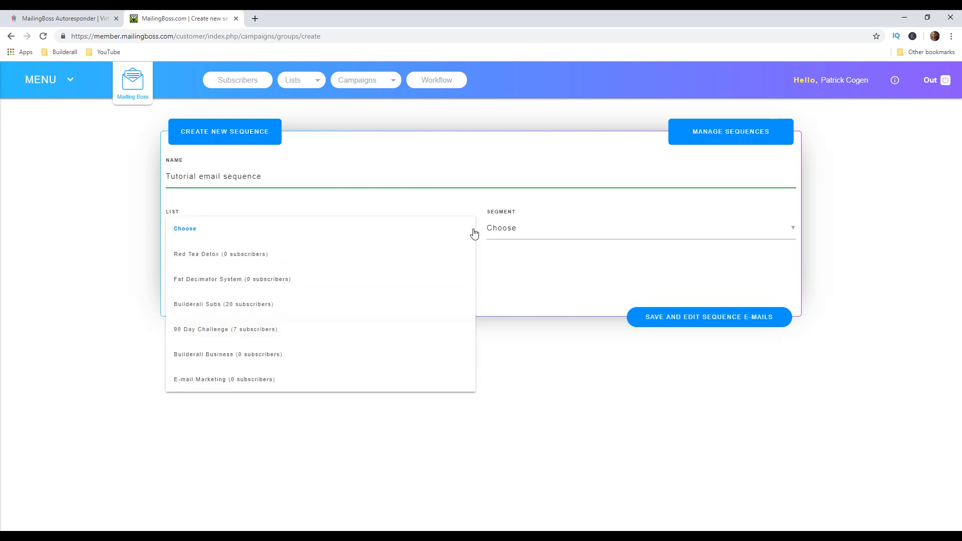
click(226, 254)
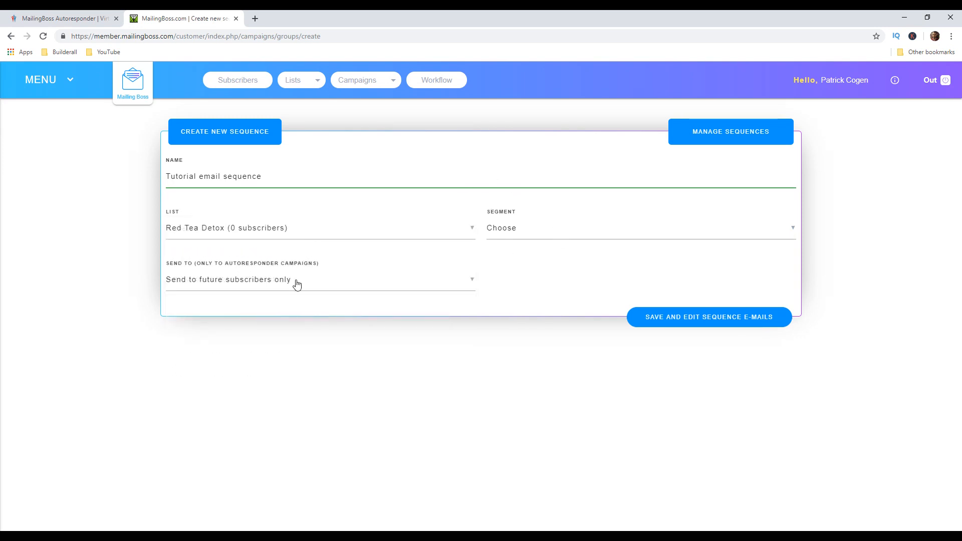
click(473, 283)
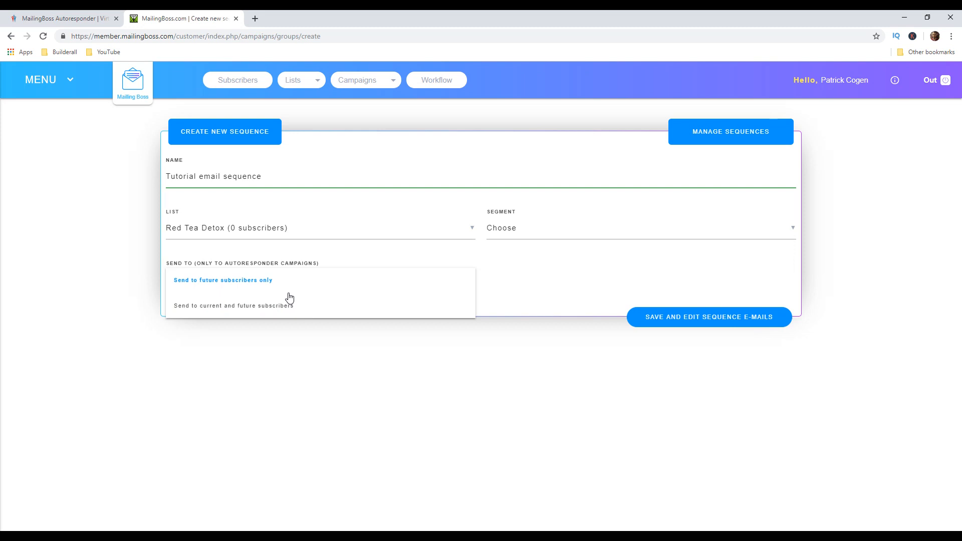
click(265, 311)
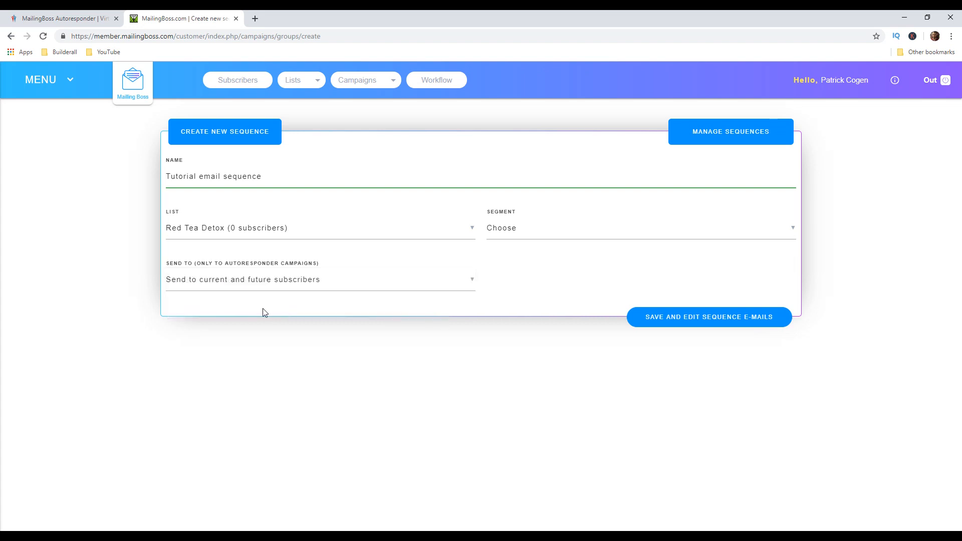
click(703, 320)
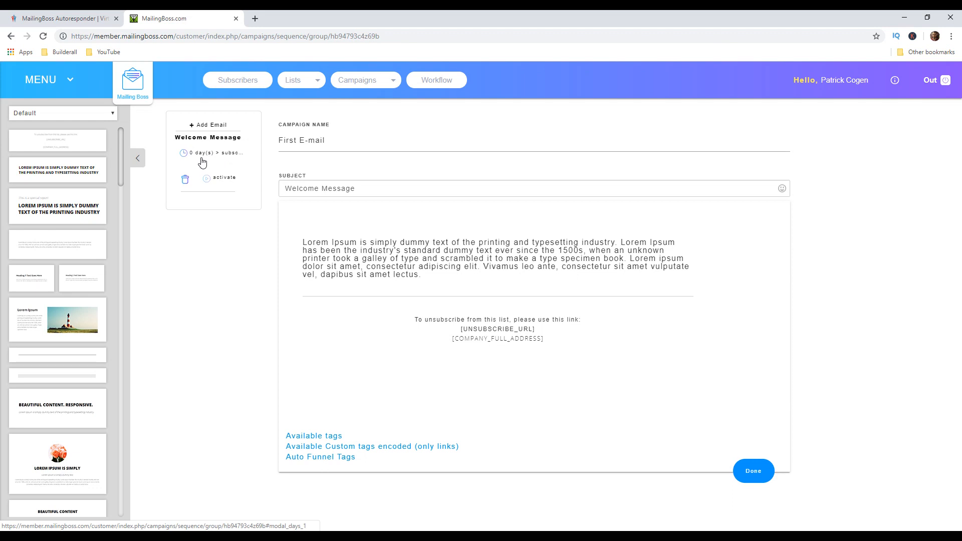
Set the first email's campaign name to "First email of tutorial" and its subject to "Congrats! You're In!".
drag(347, 141, 272, 142)
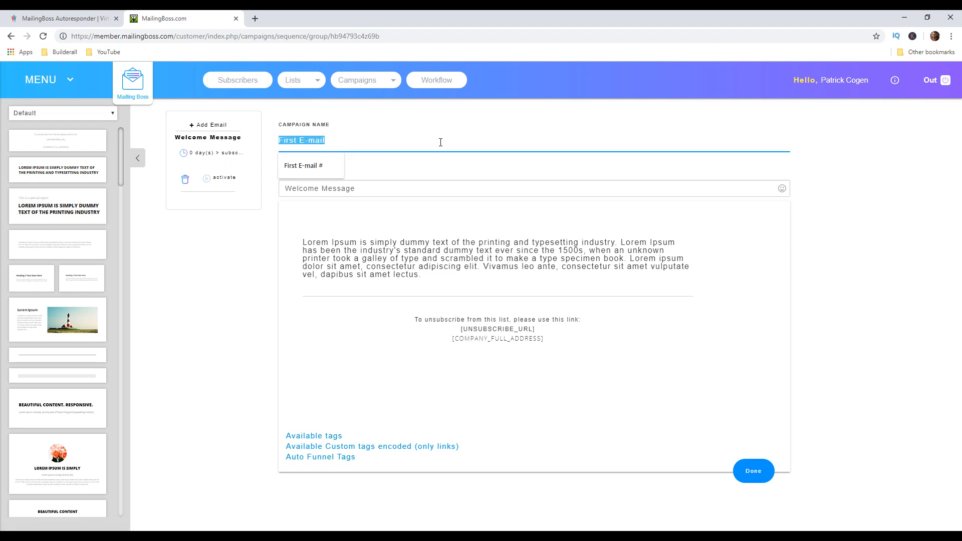
text(First email of tutorial)
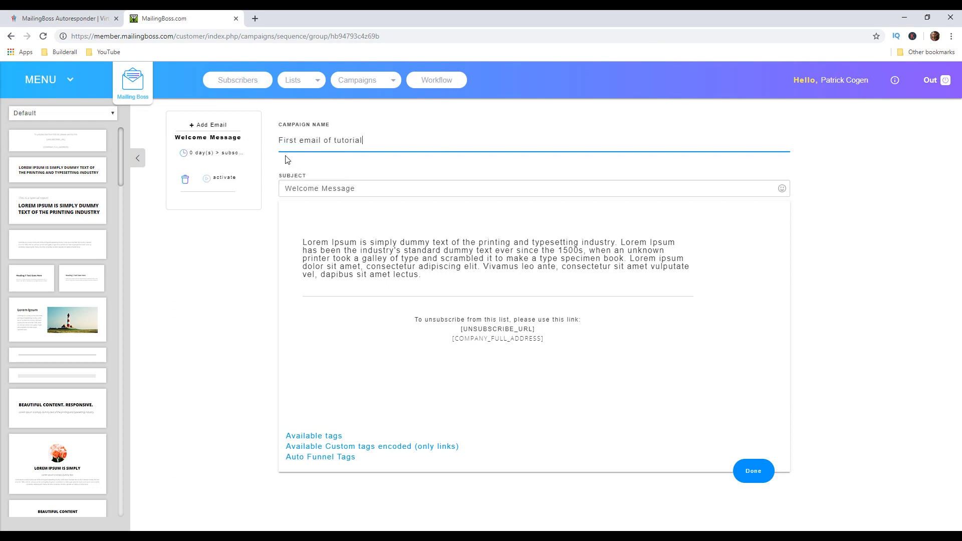
click(288, 159)
triple_click(366, 191)
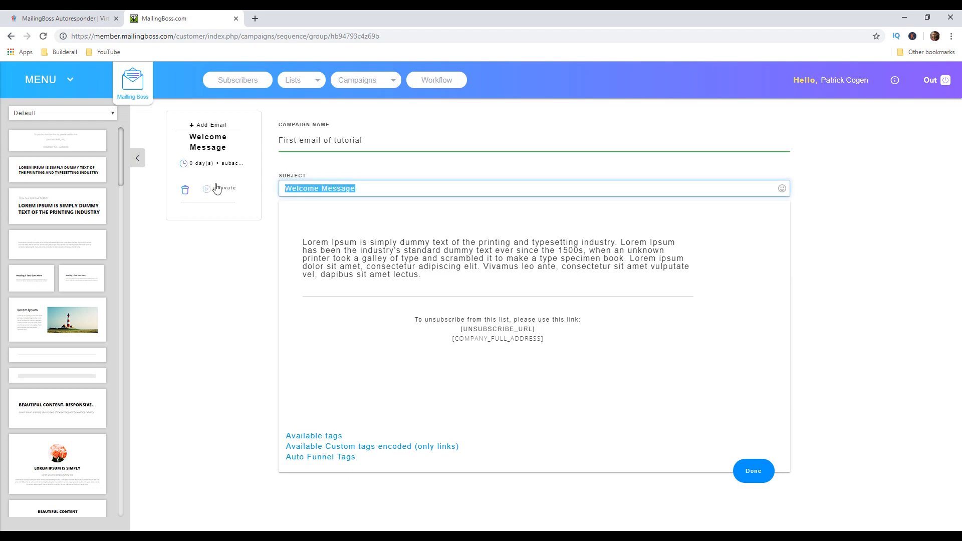
text(Congrat)
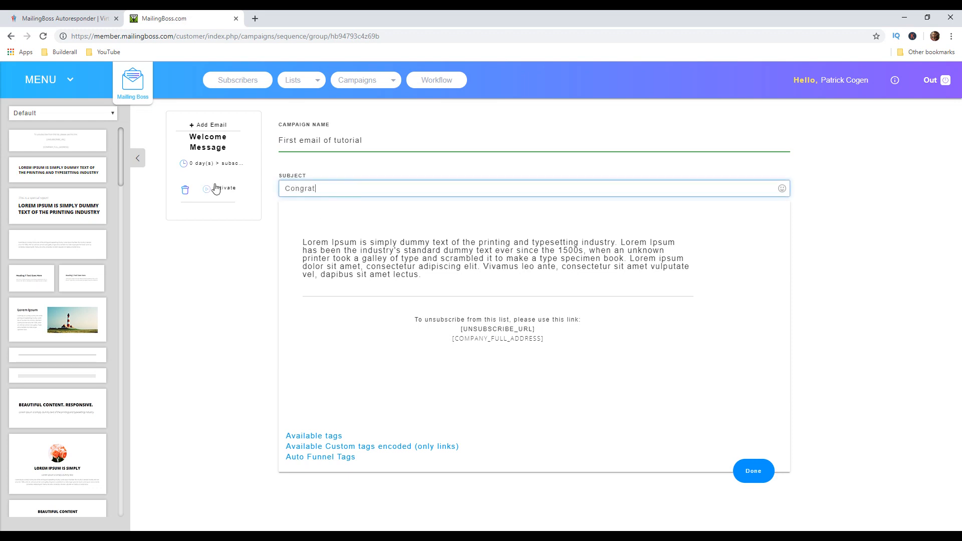
text(s! You're In!)
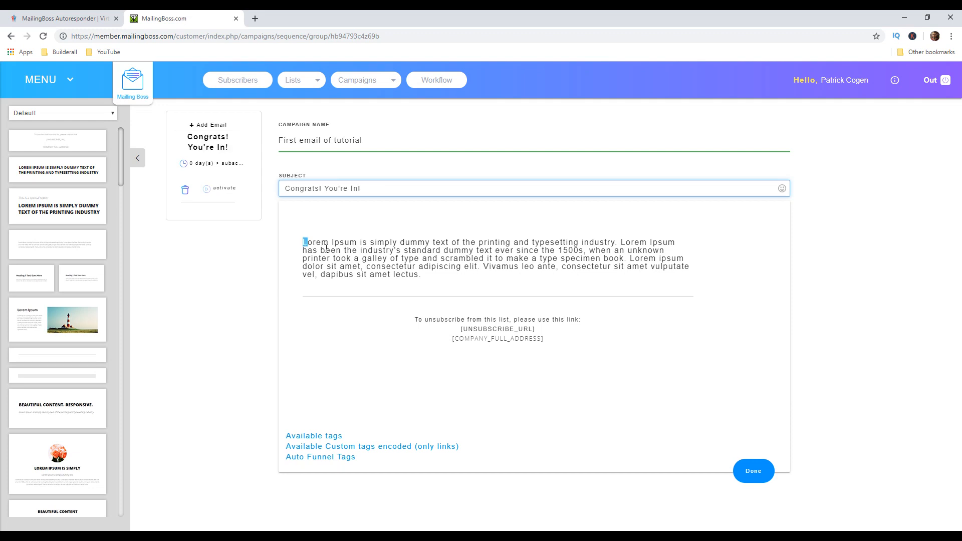
Replace the placeholder paragraph with a message starting "Welcome to the best weight loss program" and ending "journey to lose weight with red tea detox.".
drag(307, 242, 431, 276)
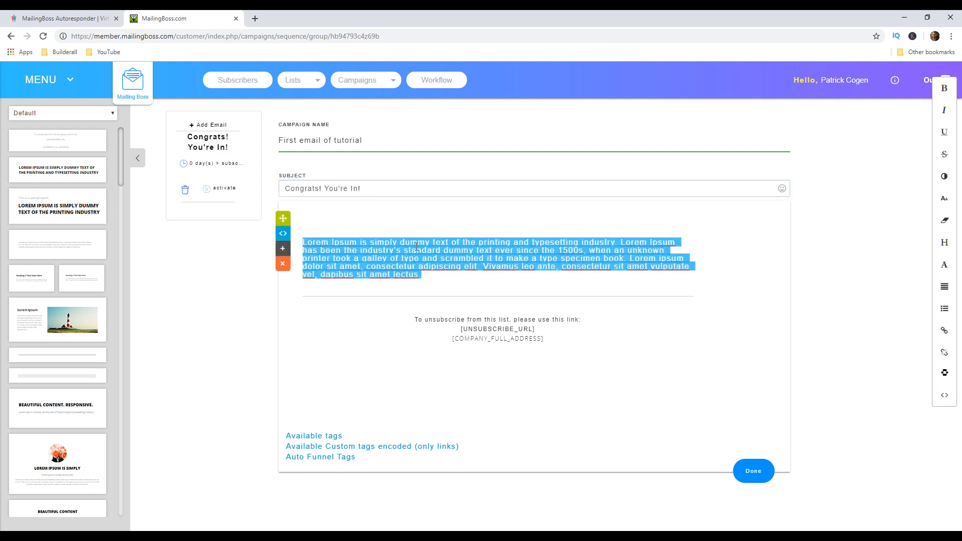
text(Welco)
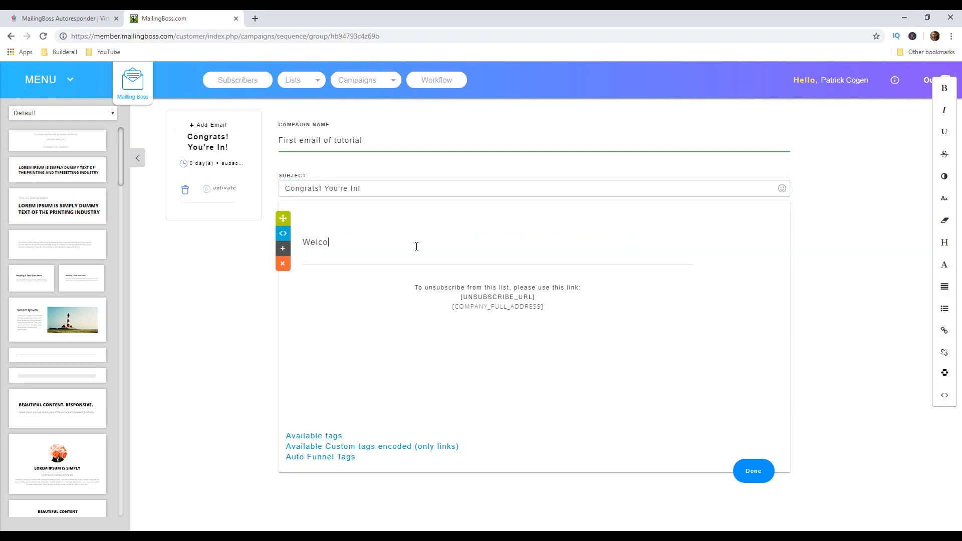
text(me to the best weight loss program. I'm really excited)
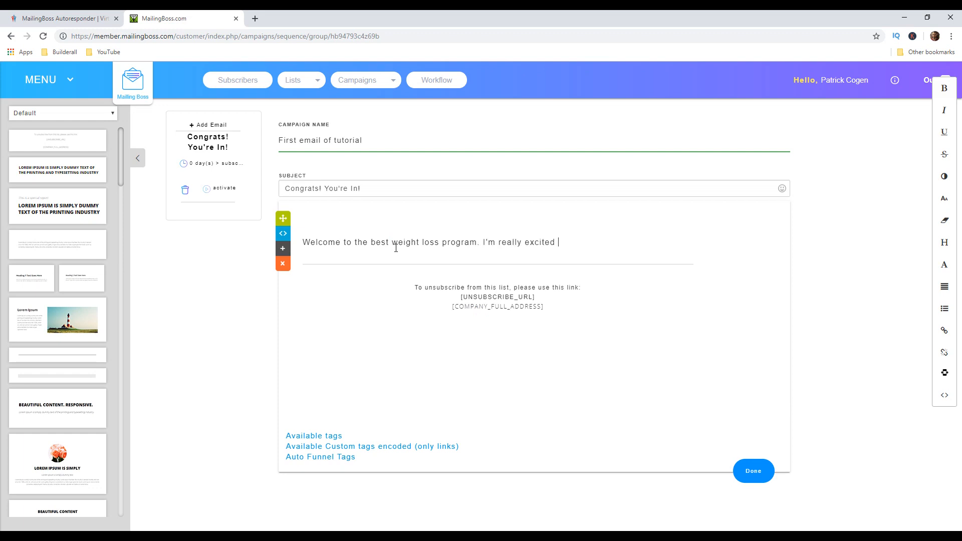
text( for you to being here on our journey to lose weight wi)
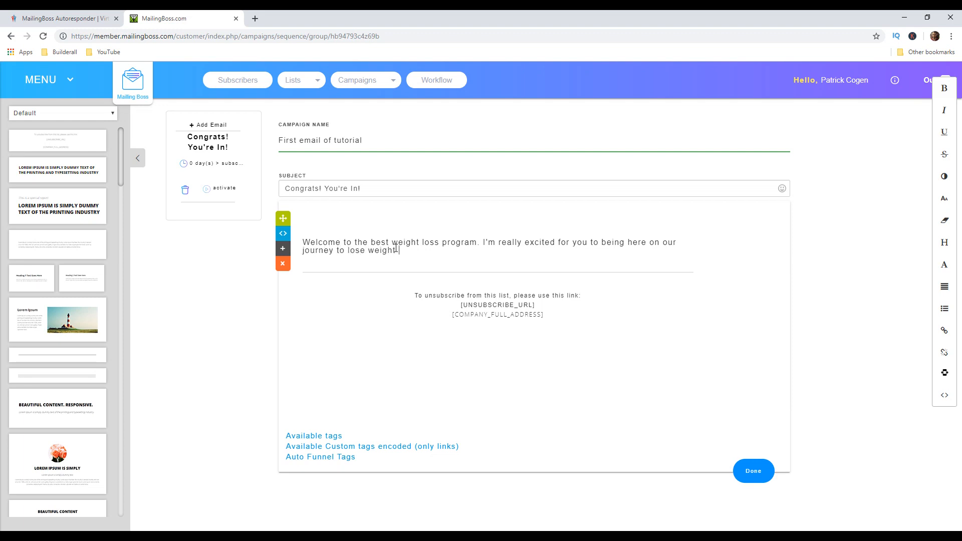
text(th red tea detox)
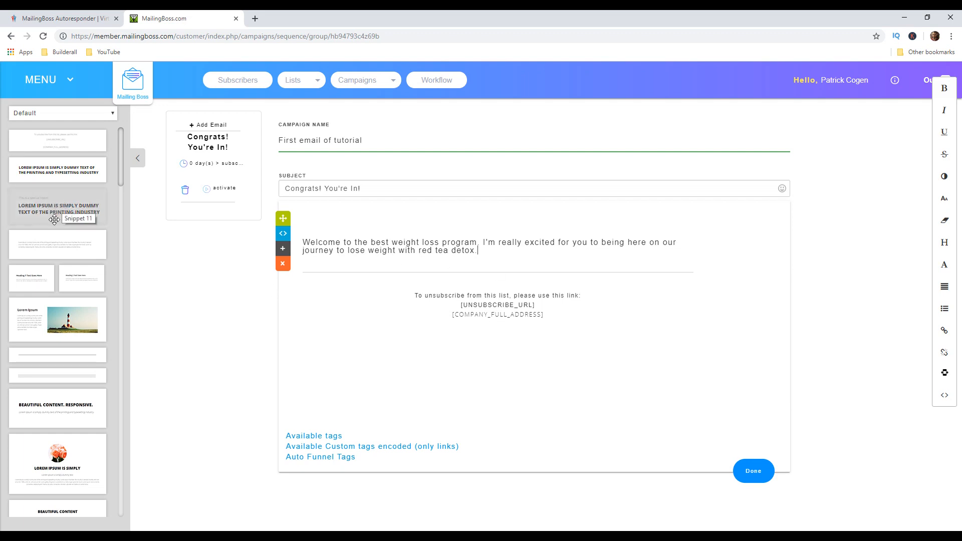
Insert the three-picture block from the Images category below the welcome paragraph.
click(54, 116)
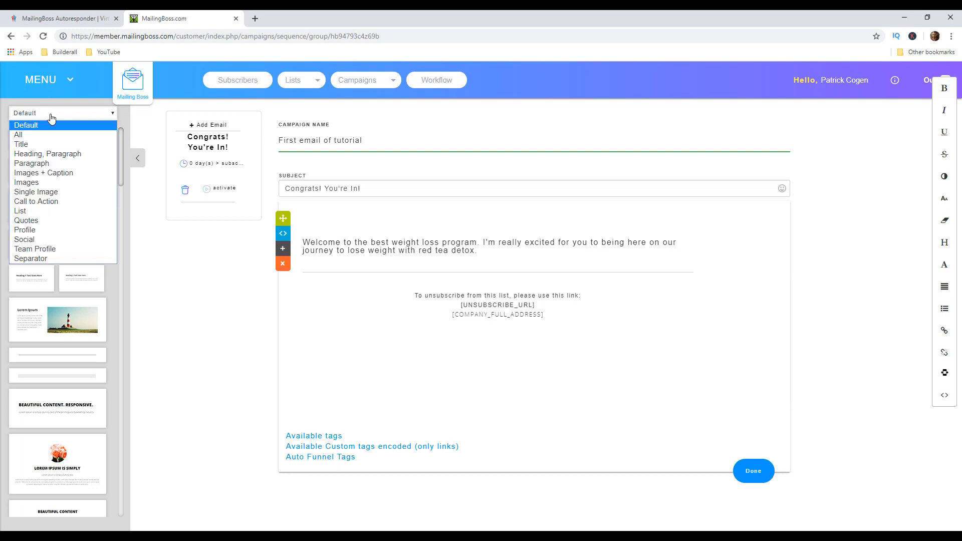
click(43, 182)
drag(53, 206, 445, 272)
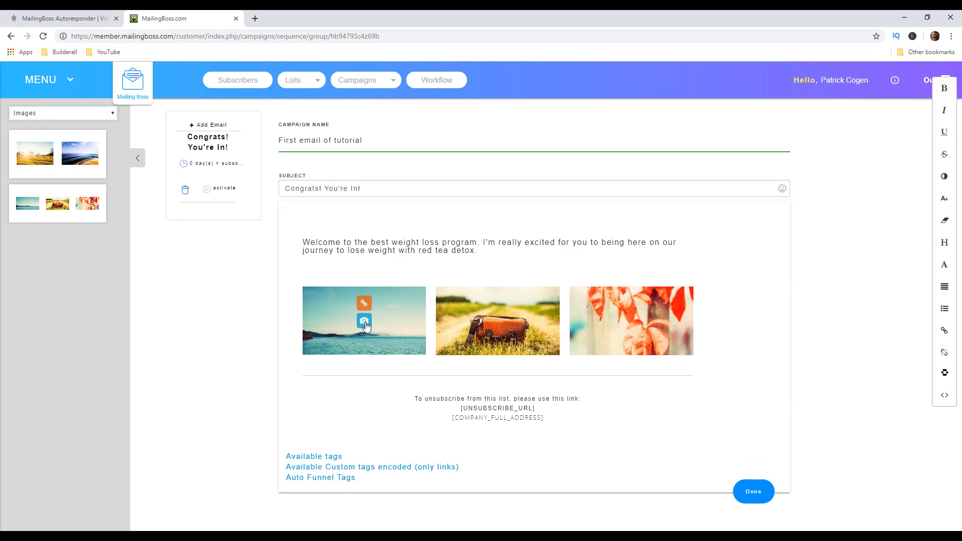
click(364, 304)
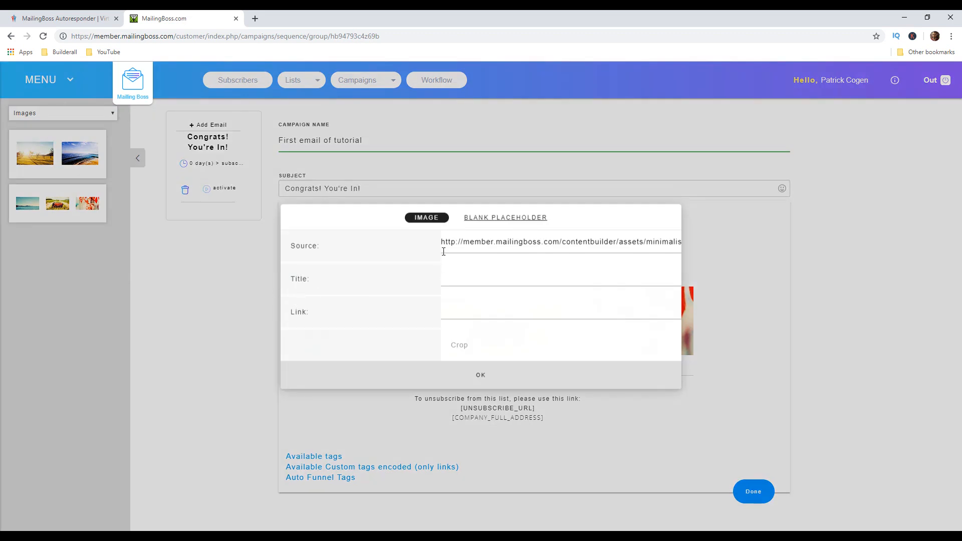
click(476, 305)
text(www.google.com)
click(476, 375)
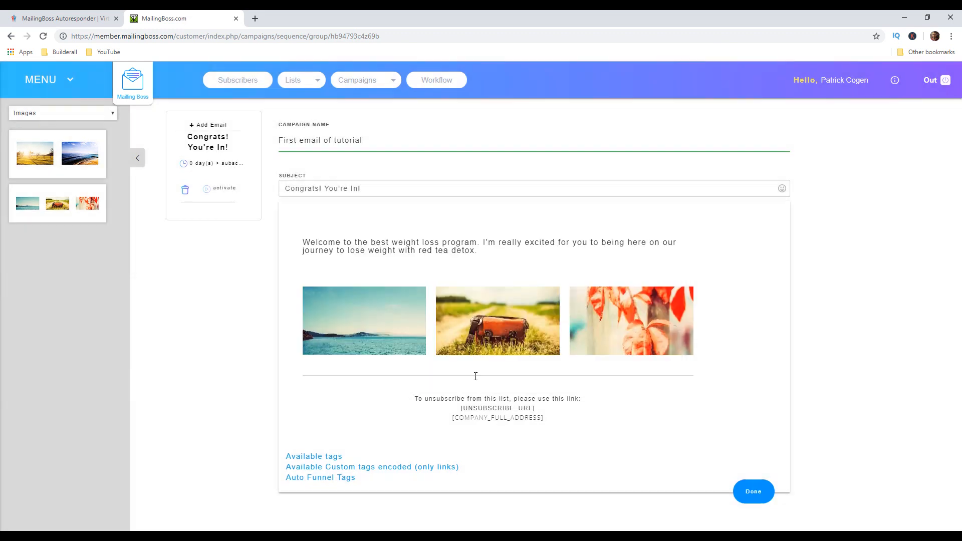
Add a second email to the sequence and set its campaign name to "Second email of tutorial".
mouse_move(394, 306)
click(202, 125)
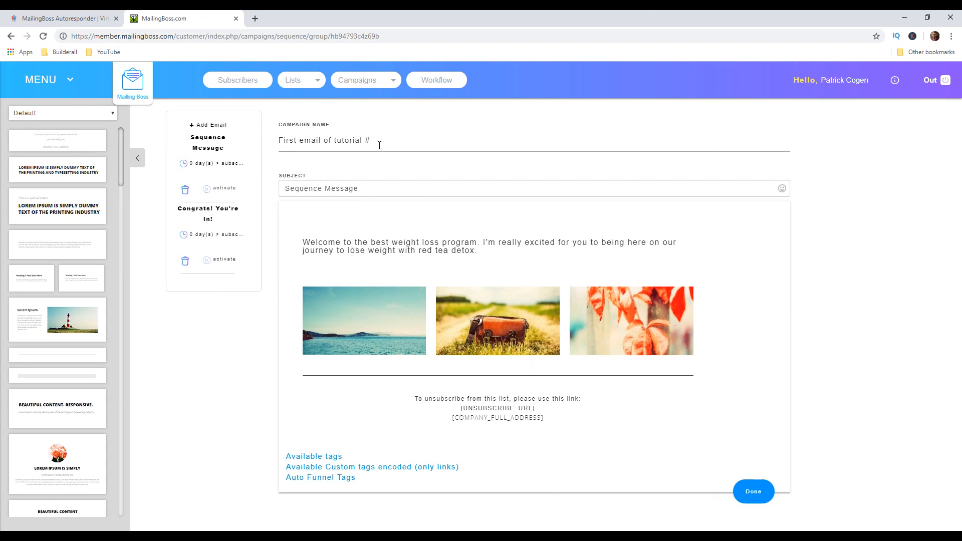
drag(374, 146, 244, 139)
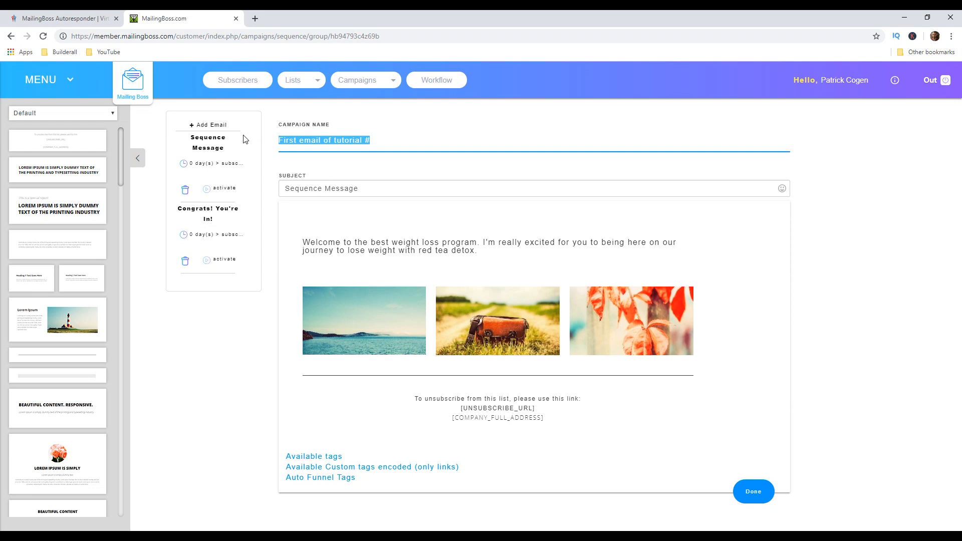
text(2)
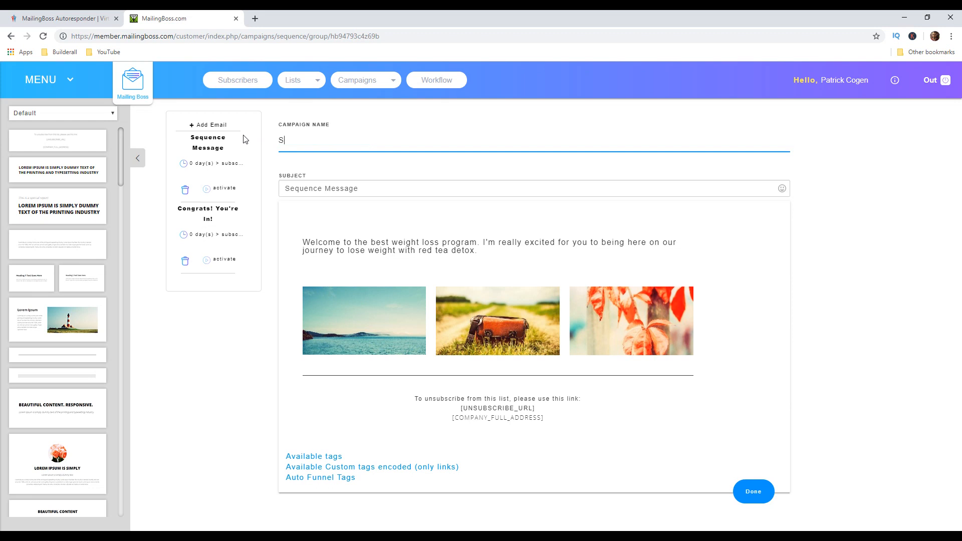
text(econd email of tutorial)
click(303, 162)
Set the second email's subject to "This is the second email in a row".
click(314, 188)
key(ctrl+a)
text(T)
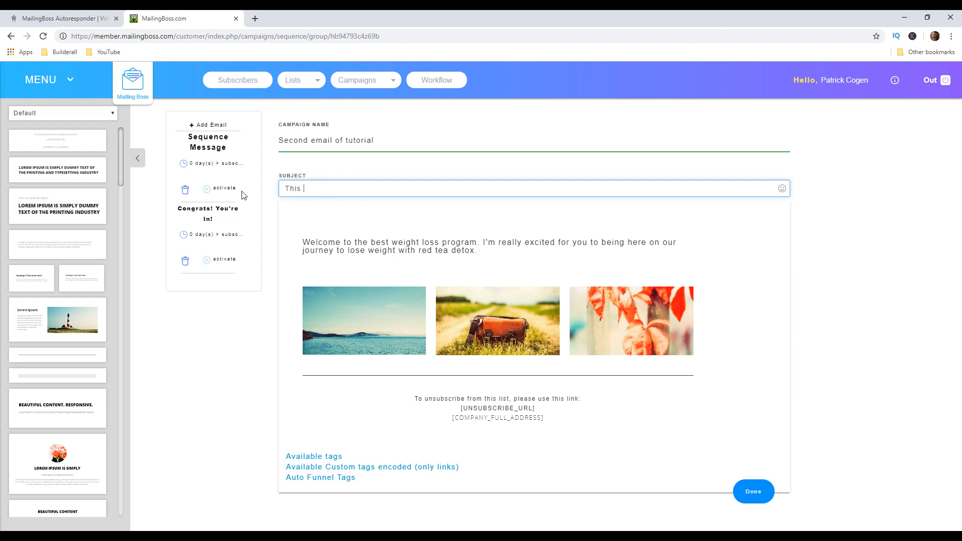
text(his is the ce)
key(BackSpace)
key(BackSpace)
text(second email in a row)
Insert the large-headline block with the "This is a special report" line above the welcome paragraph, and browse the other content blocks.
drag(35, 201, 394, 254)
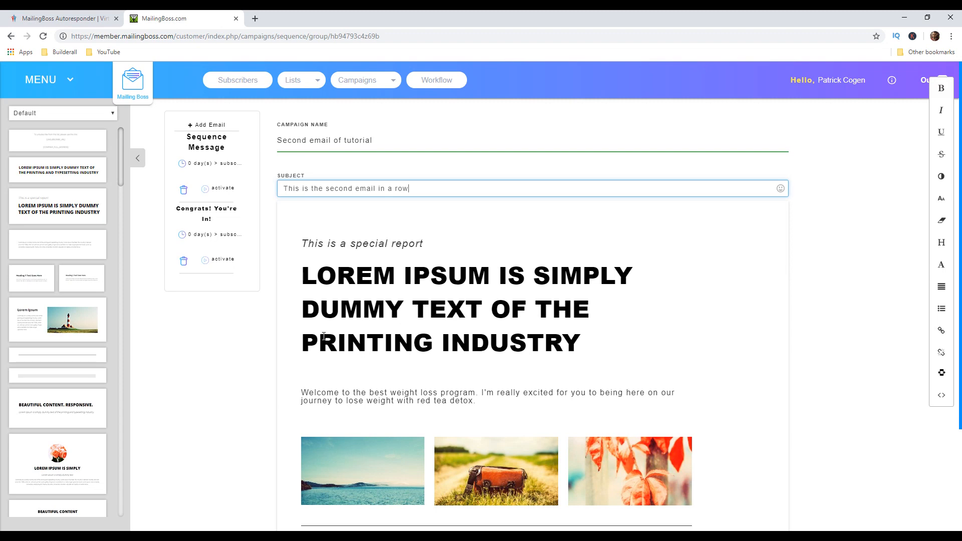
scroll(52, 184, down, 5)
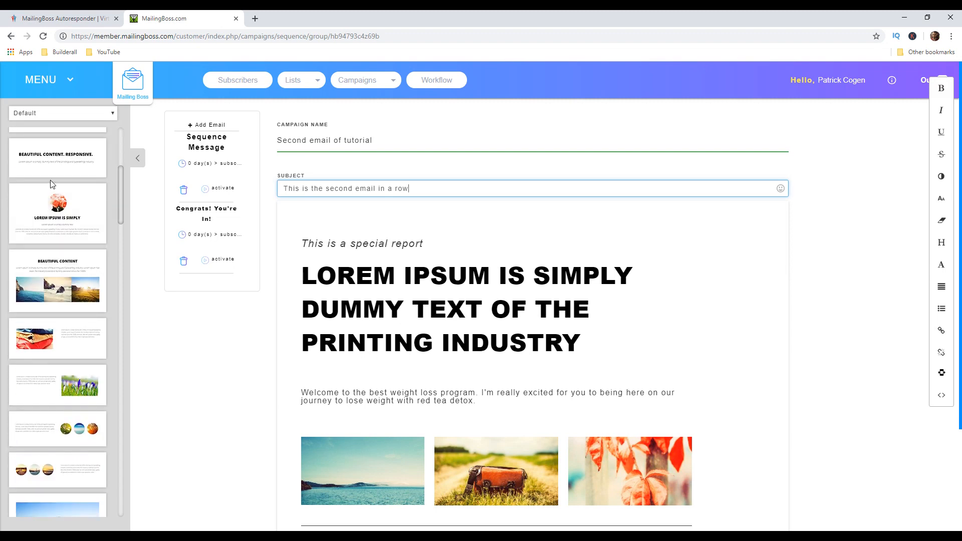
scroll(53, 189, down, 4)
scroll(54, 194, down, 3)
scroll(57, 196, down, 5)
scroll(57, 215, down, 3)
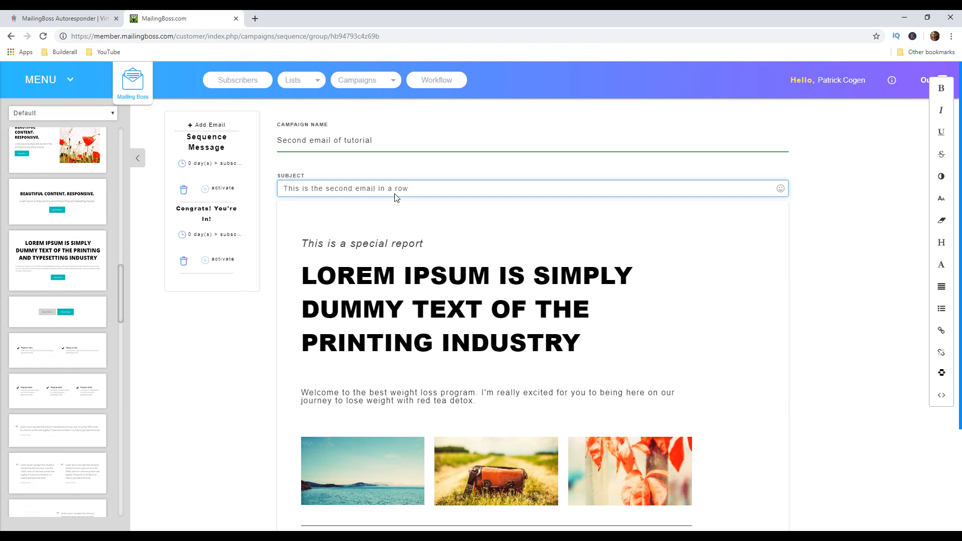
Add a third email to the sequence and set its campaign name to "Third email of tutorial".
click(206, 125)
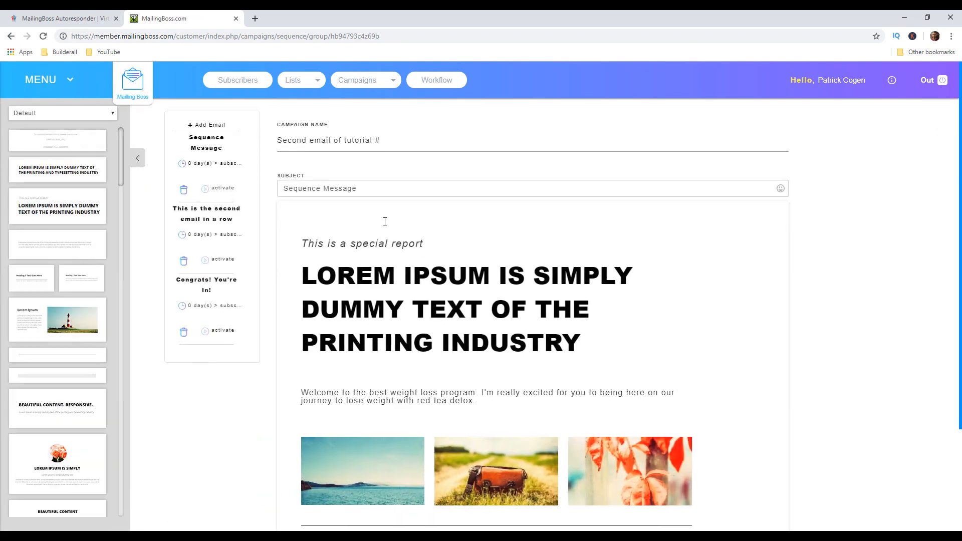
click(342, 141)
text(T)
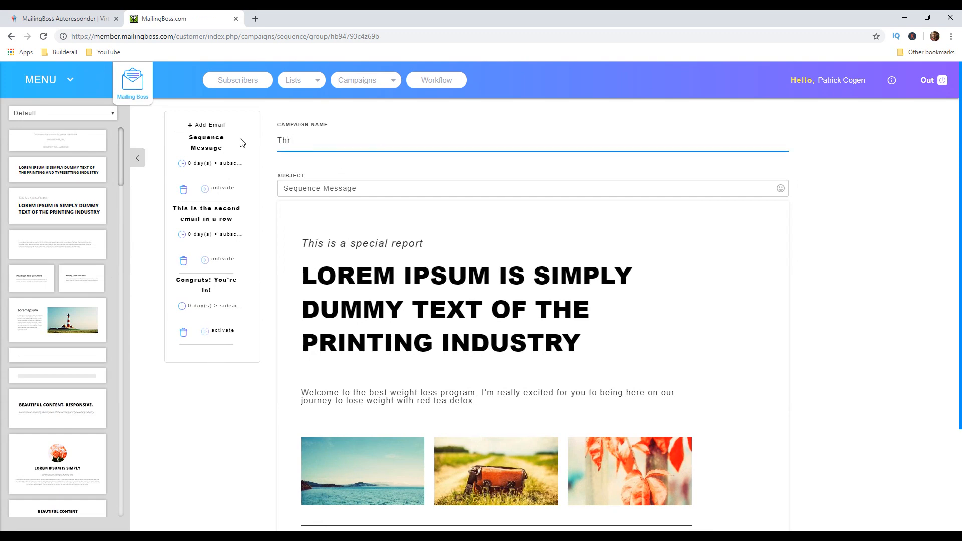
text(hird email of tutorial)
Set the third email's subject to "This is the 3rd email from us" and look over its content.
triple_click(399, 189)
text(This is t)
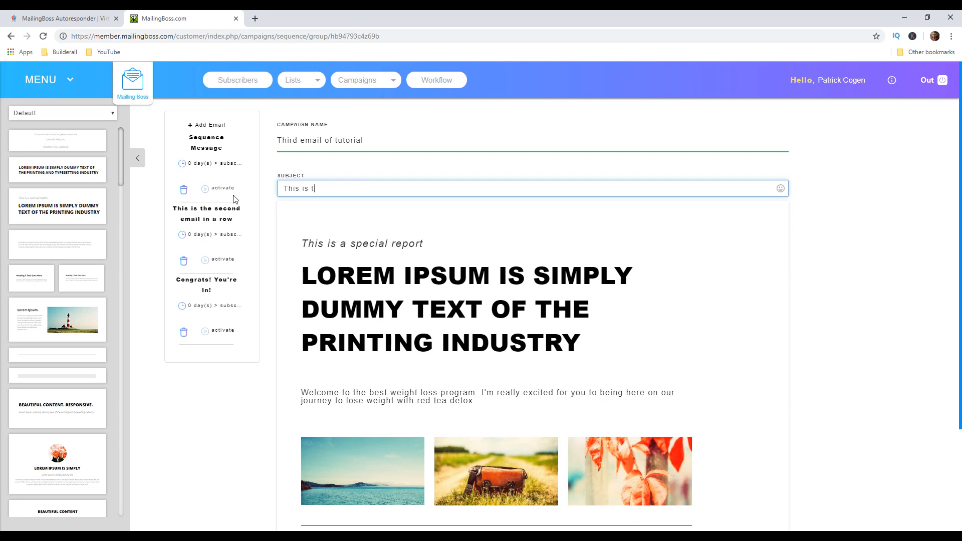
text(he 3rd email from us)
scroll(465, 260, down, 3)
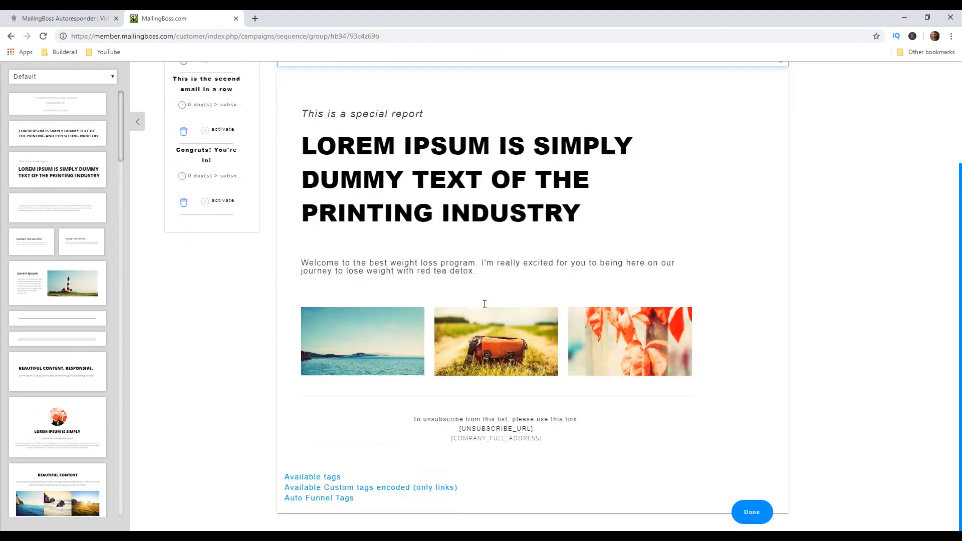
Save the "Congrats! You're In!" email's schedule as 0 days after subscribing, for current and future subscribers.
scroll(477, 371, up, 2)
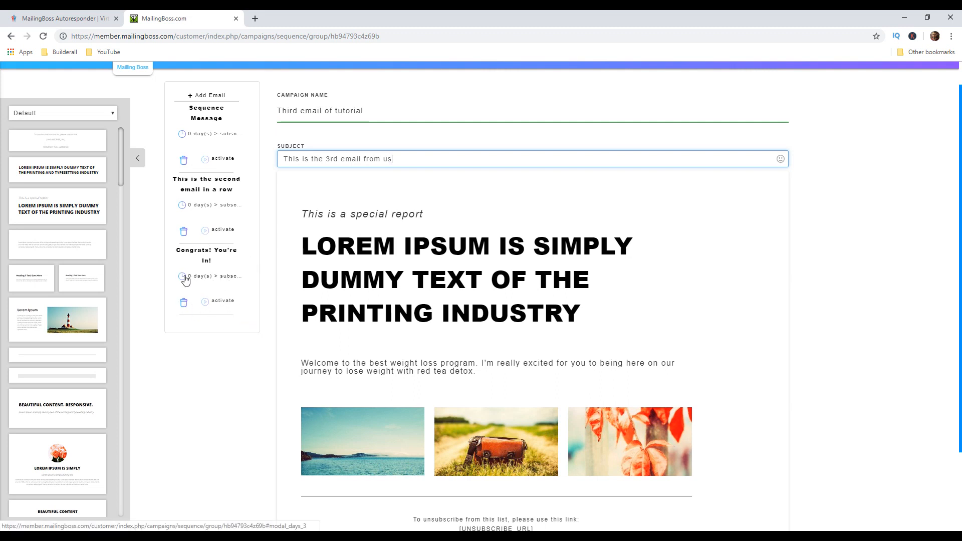
click(219, 276)
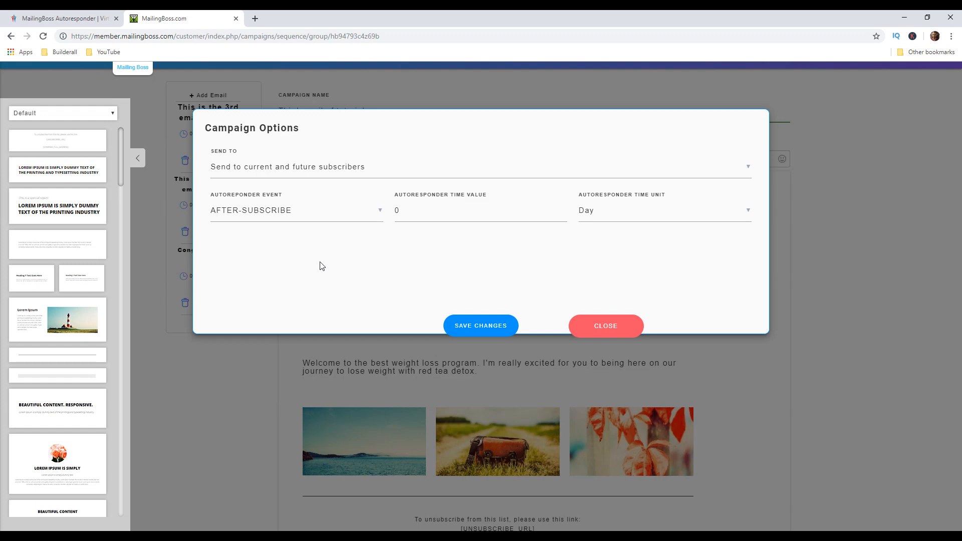
click(466, 335)
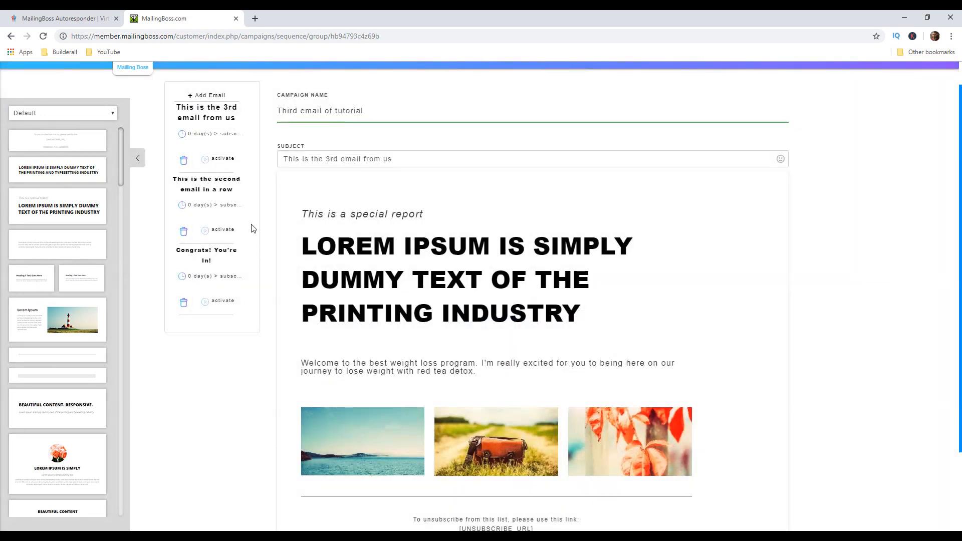
Schedule the email "This is the second email in a row" for 2 days after subscribing and save the change.
click(181, 185)
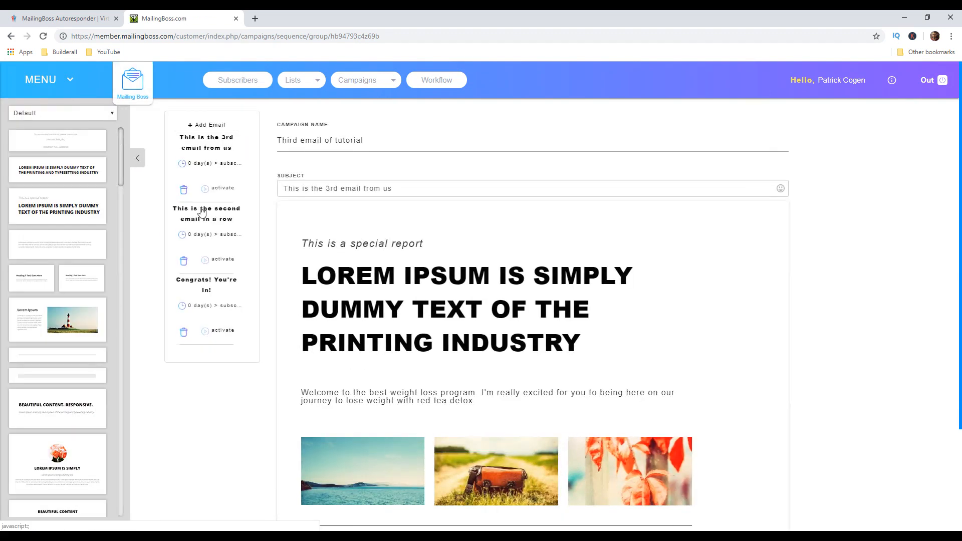
click(210, 238)
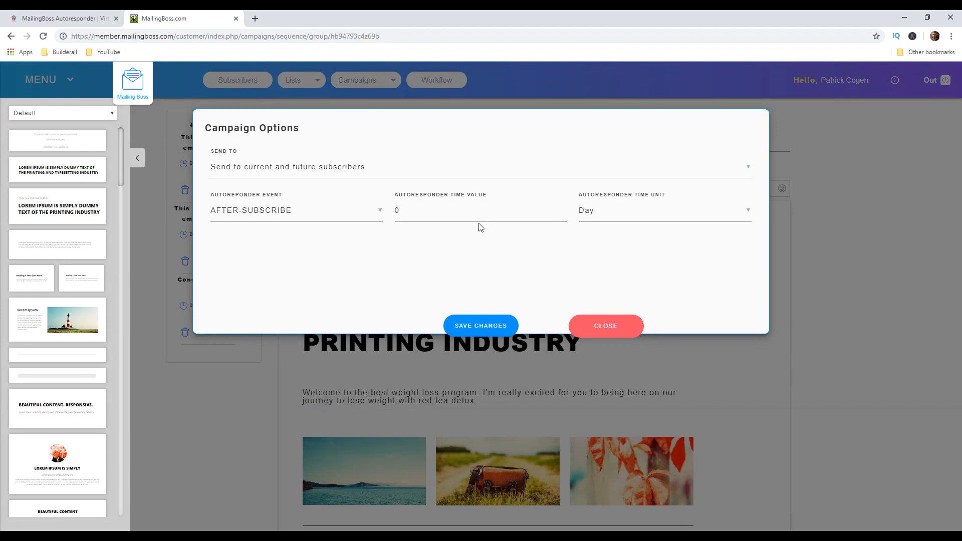
click(427, 216)
double_click(394, 211)
text(2)
click(737, 217)
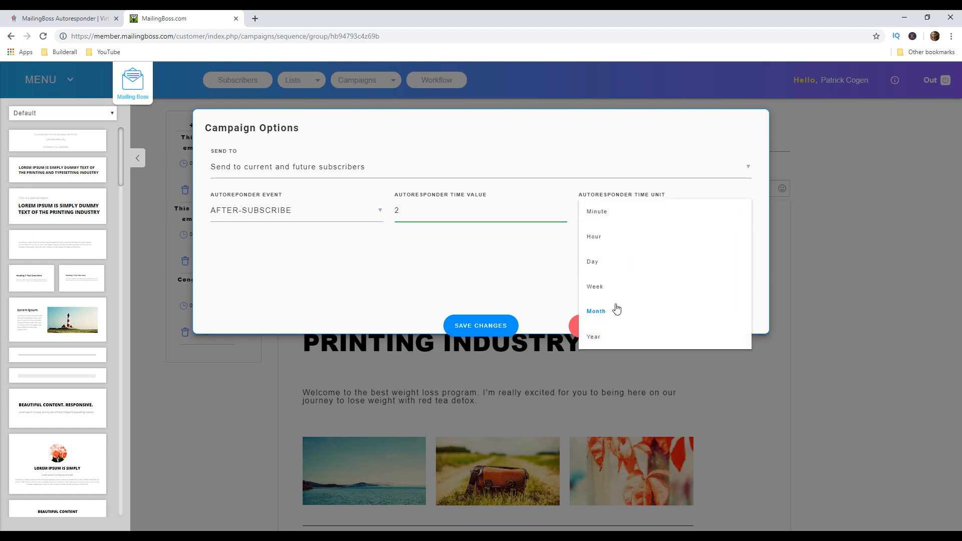
click(604, 262)
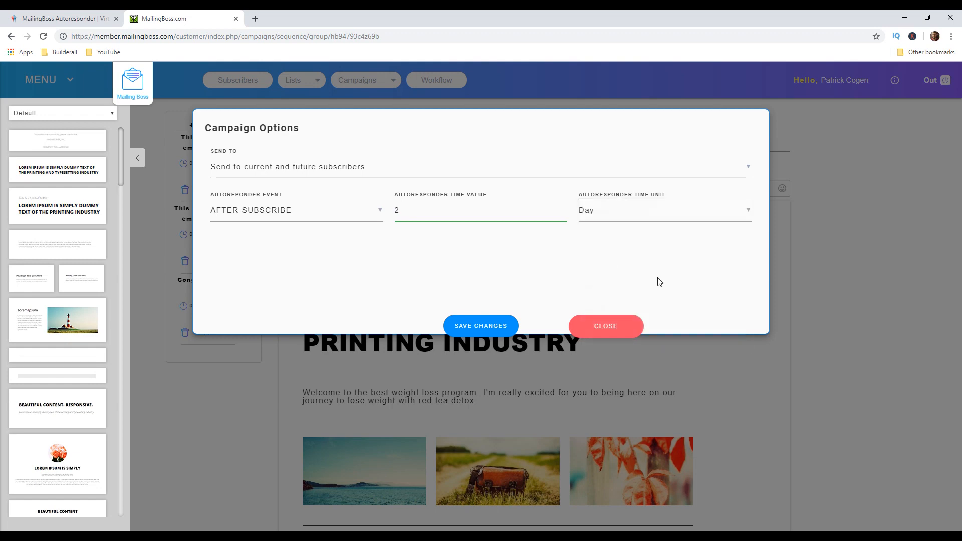
click(492, 330)
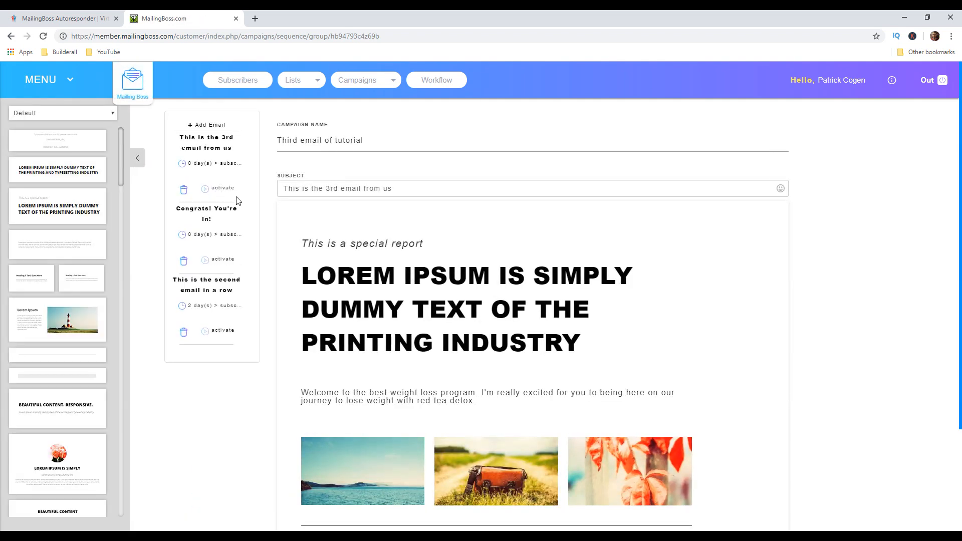
Schedule the email "This is the 3rd email from us" for 4 days after subscribing and save the change.
click(224, 167)
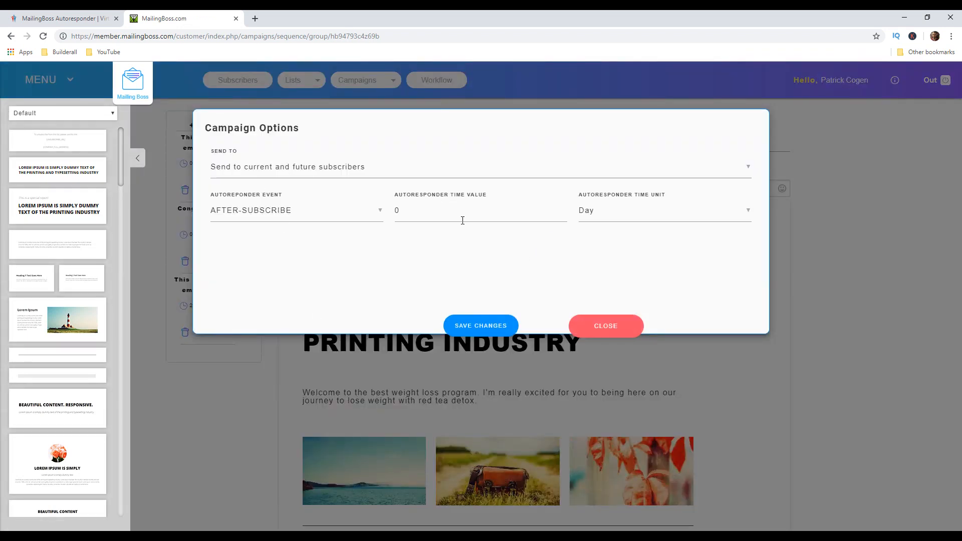
click(408, 214)
key(BackSpace)
text(4)
click(506, 326)
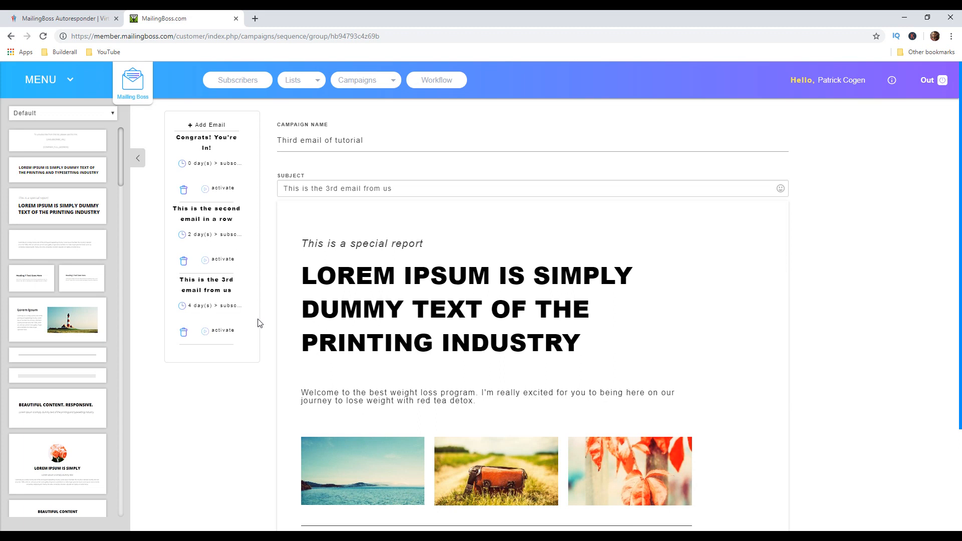
Activate all three emails in the sequence and finish editing the campaign.
click(223, 189)
click(222, 261)
click(223, 333)
scroll(719, 473, down, 3)
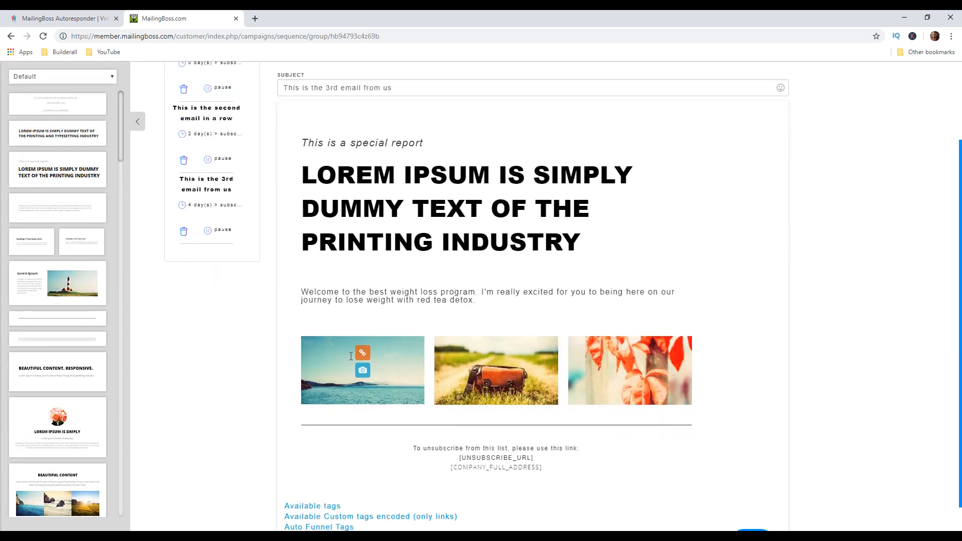
click(751, 512)
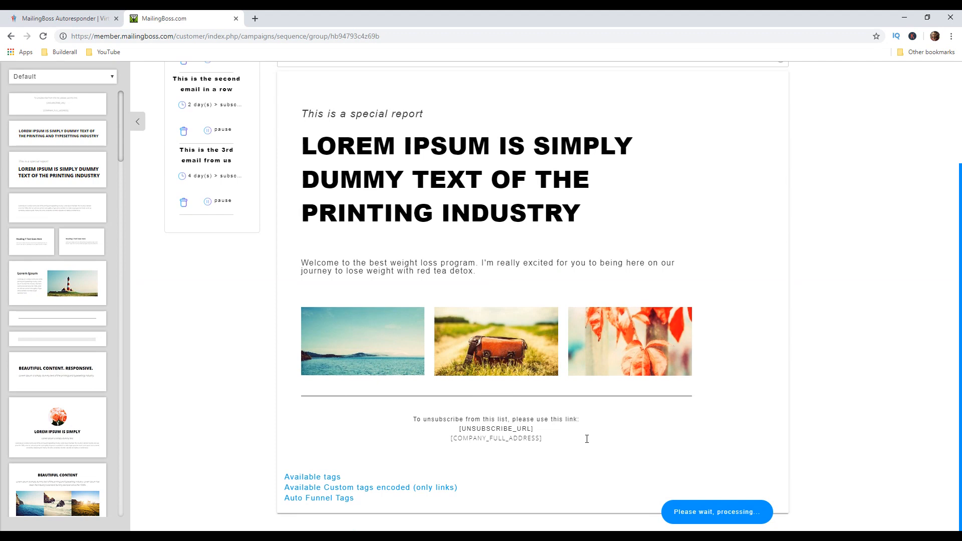